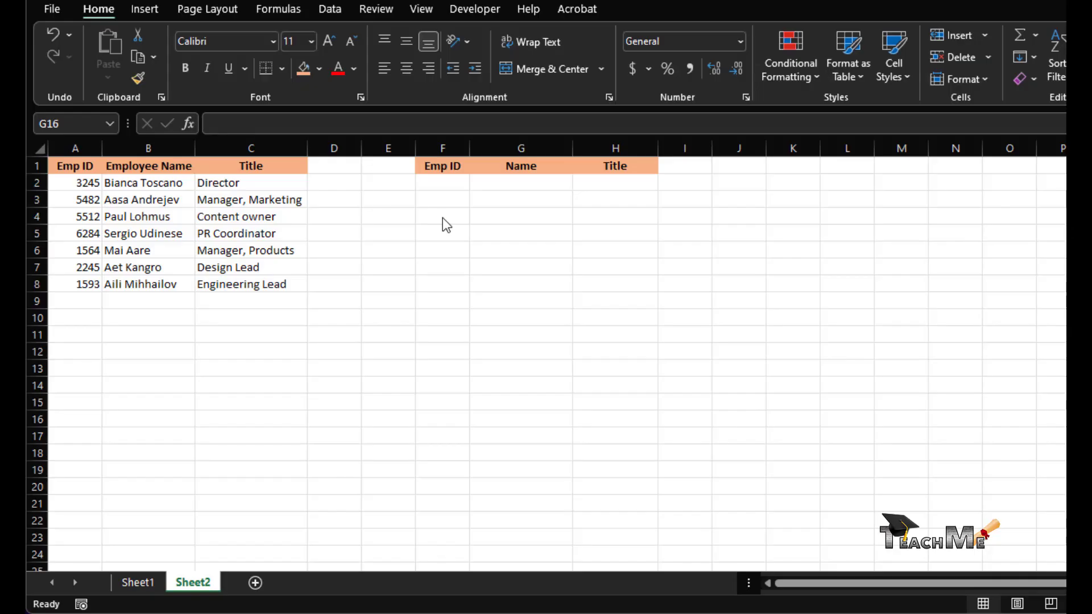
Enter the PR Coordinator's employee ID in cell F2 of the lookup table
click(446, 225)
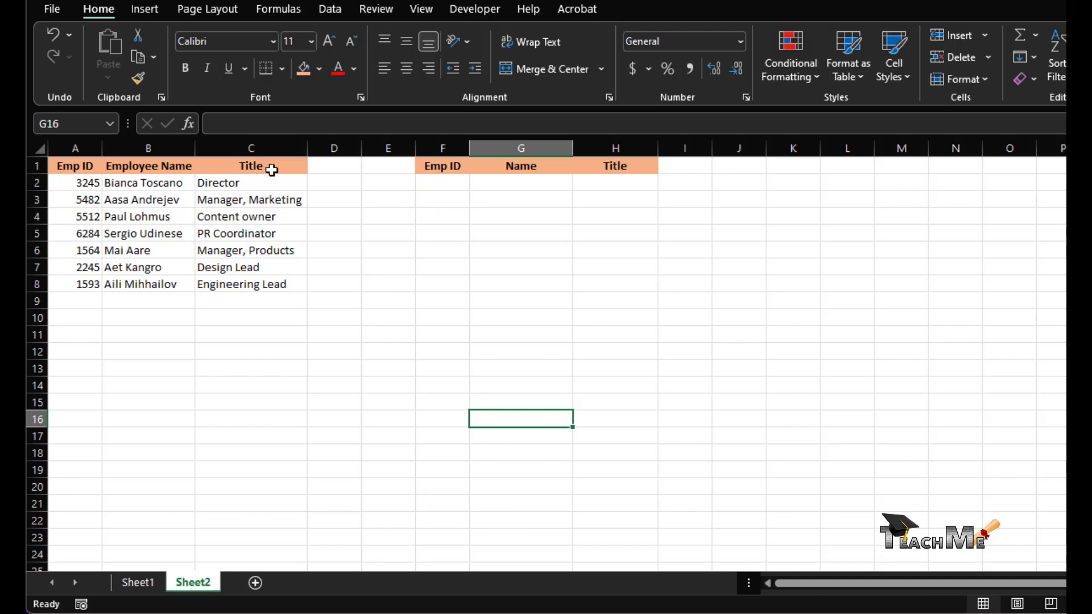
click(434, 188)
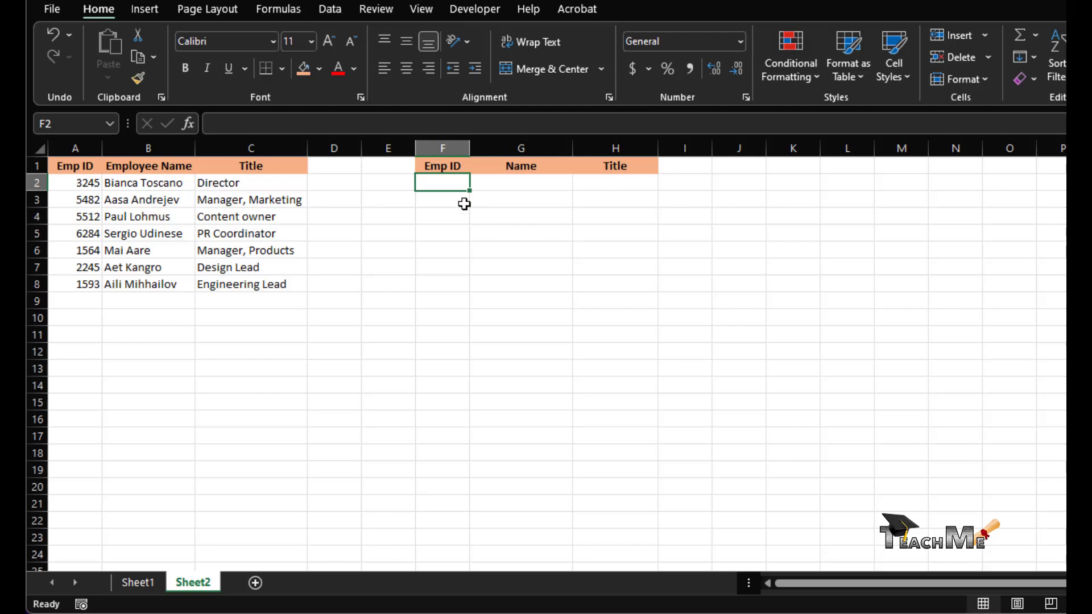
text(6)
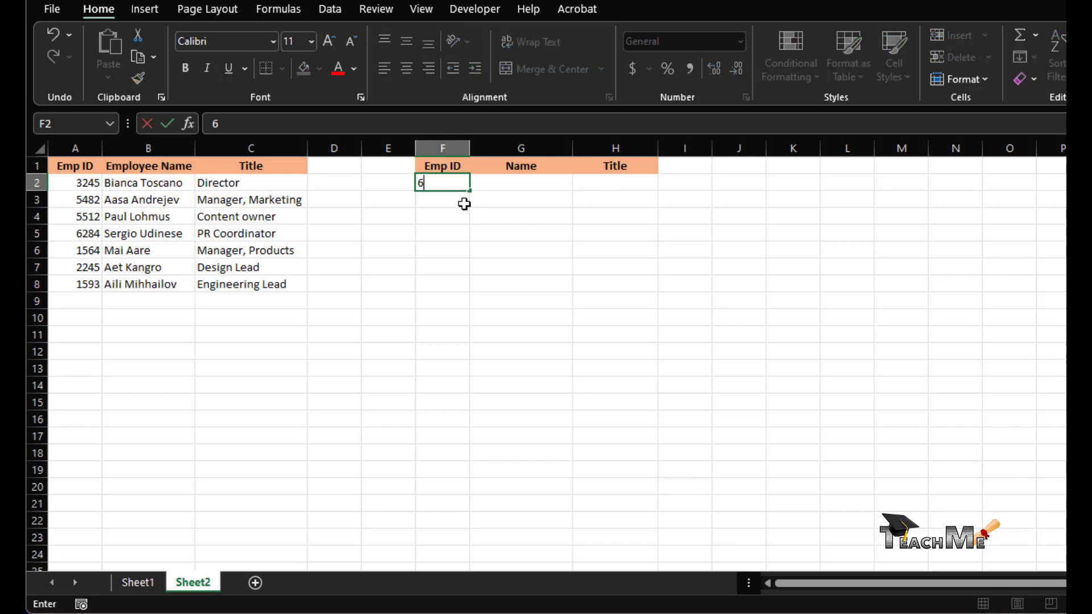
text(284)
key(Return)
Start a VLOOKUP formula in G2 with $F2 as the lookup value, locking only its column
click(508, 182)
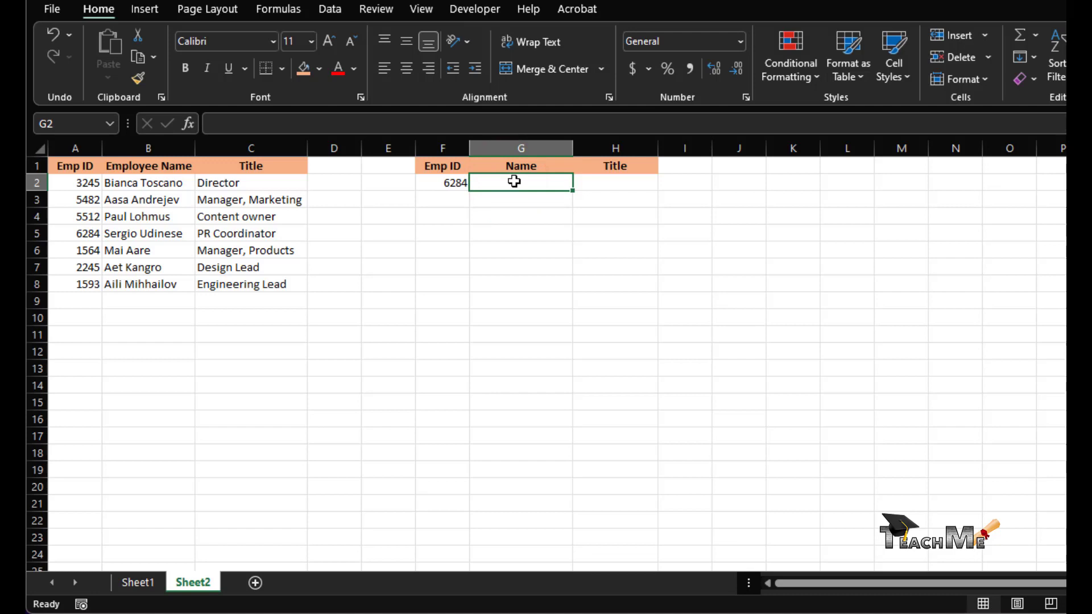
text(=vlo)
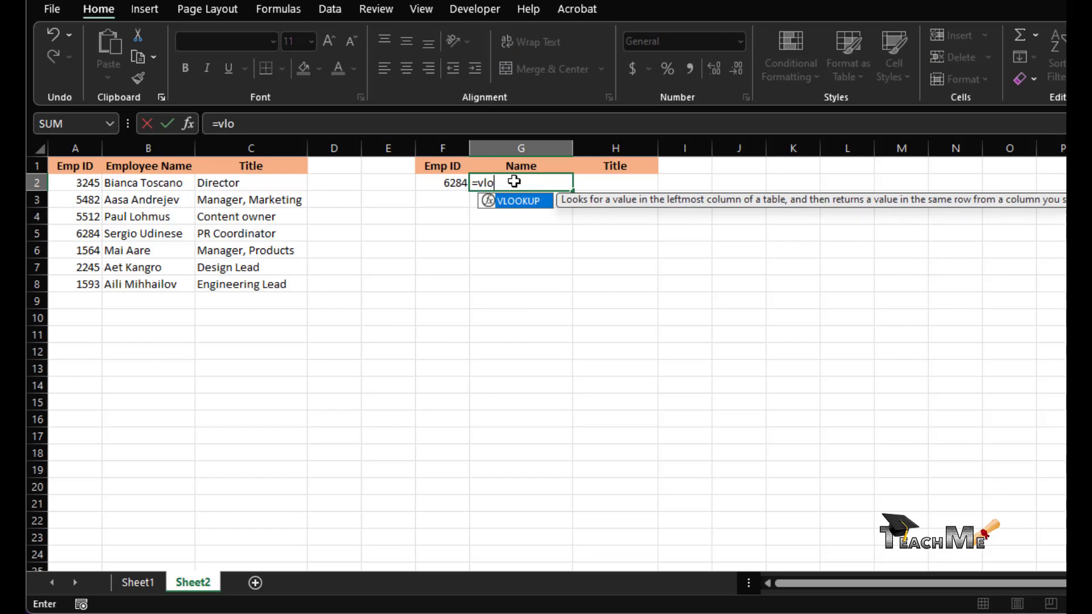
key(Tab)
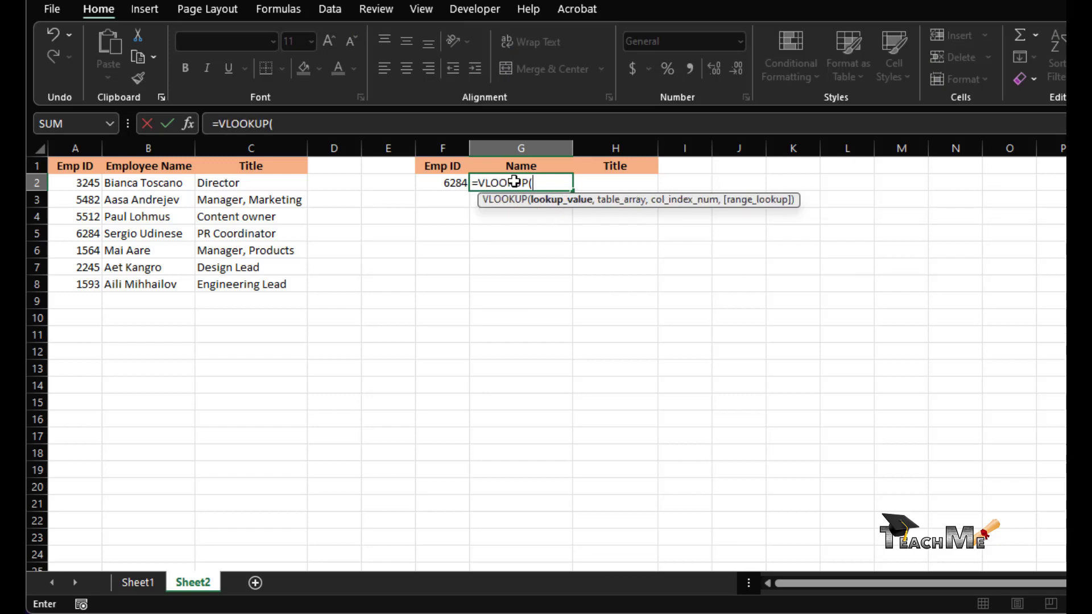
click(439, 184)
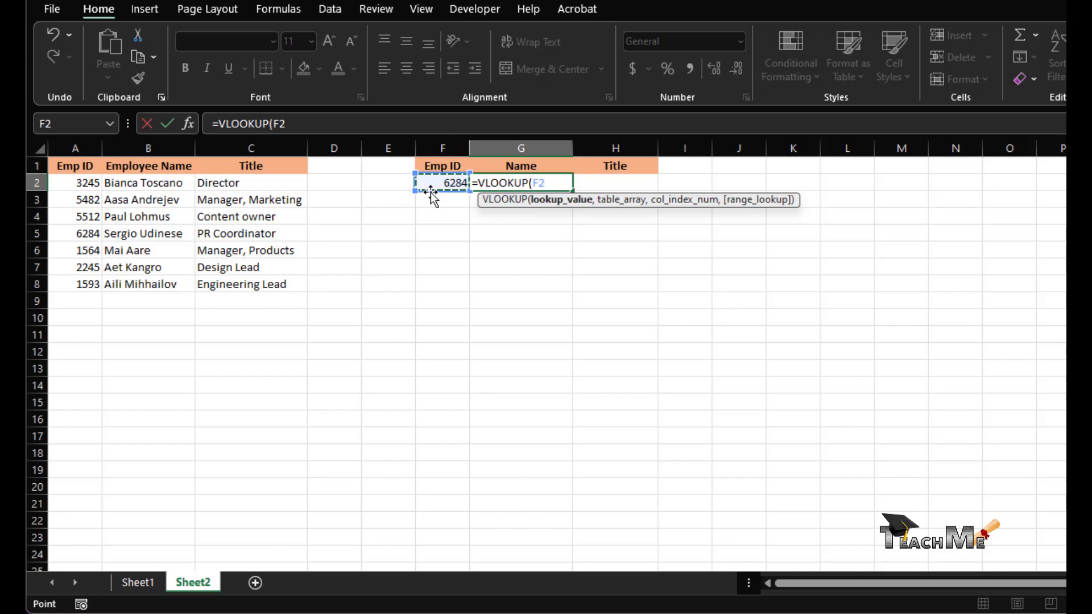
key(F4)
key(F4)
key(F4)
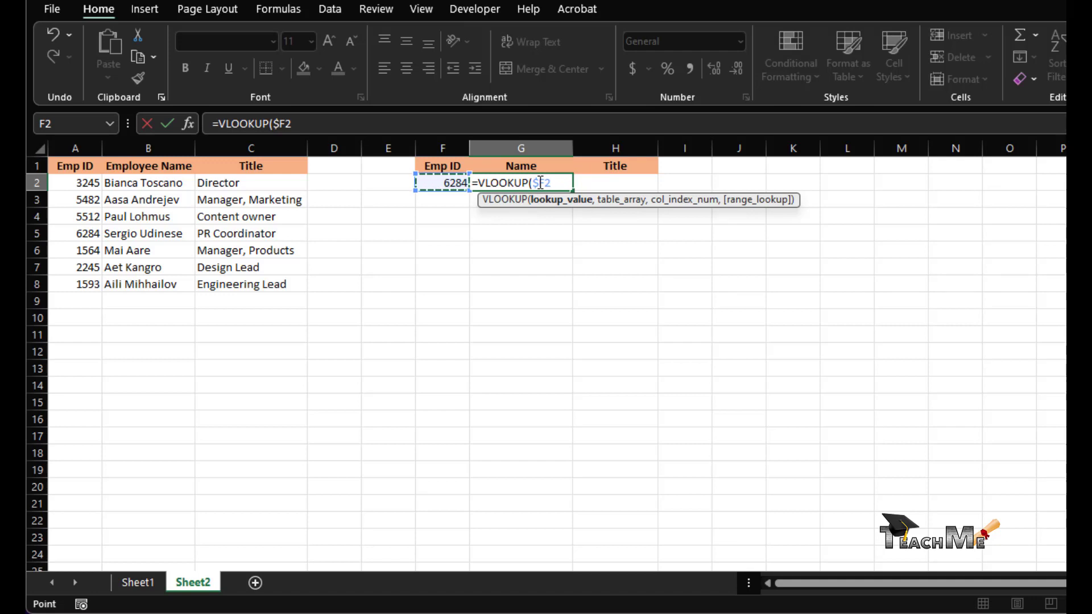
text(,)
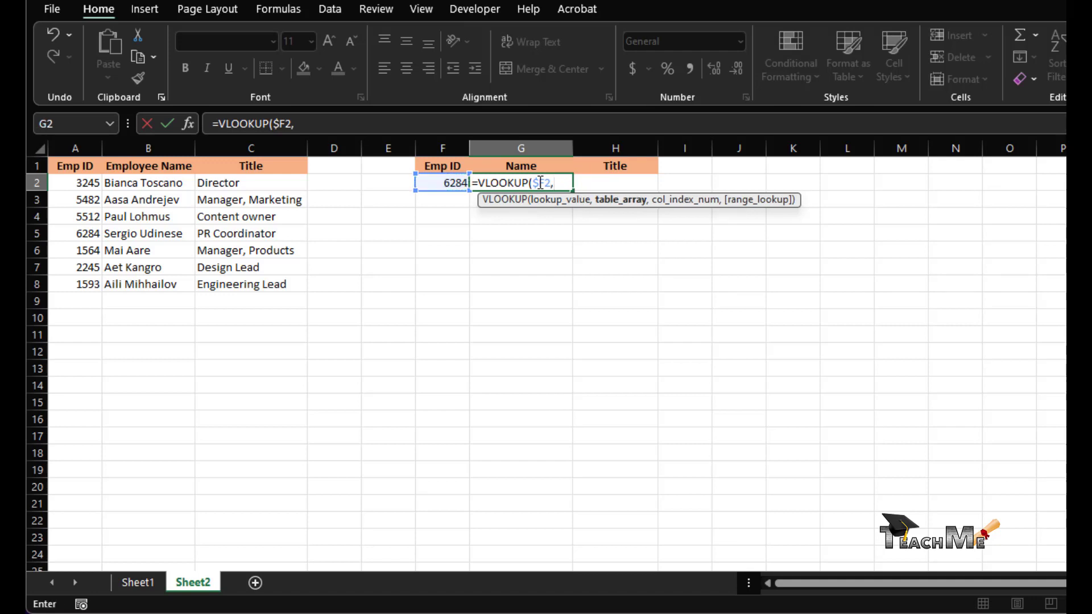
Add the employee data range as the Name formula's table array, written as $A$2:$C8
click(68, 176)
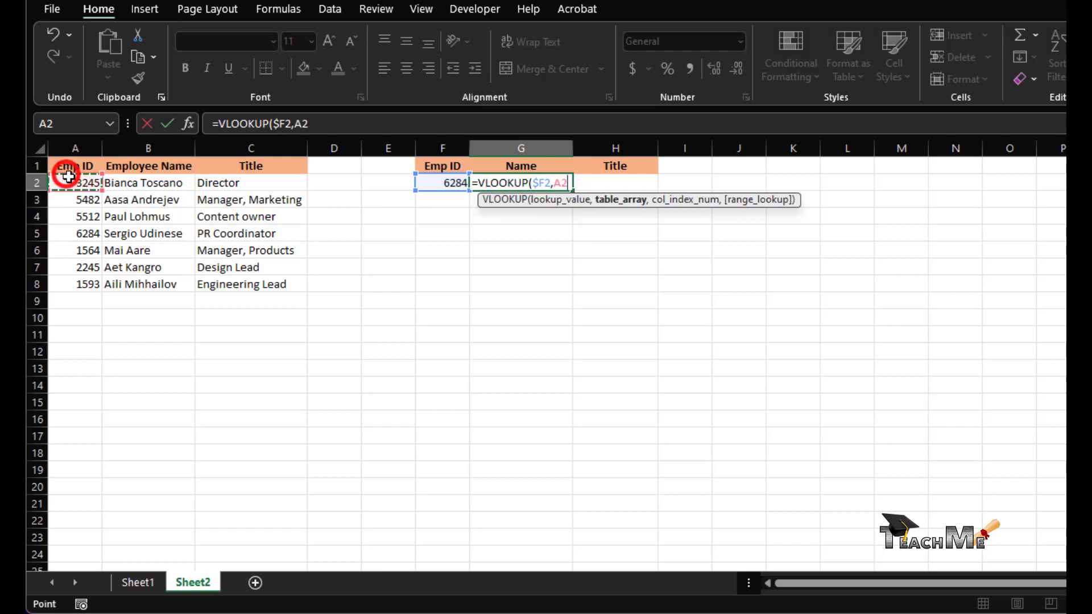
drag(69, 177, 275, 283)
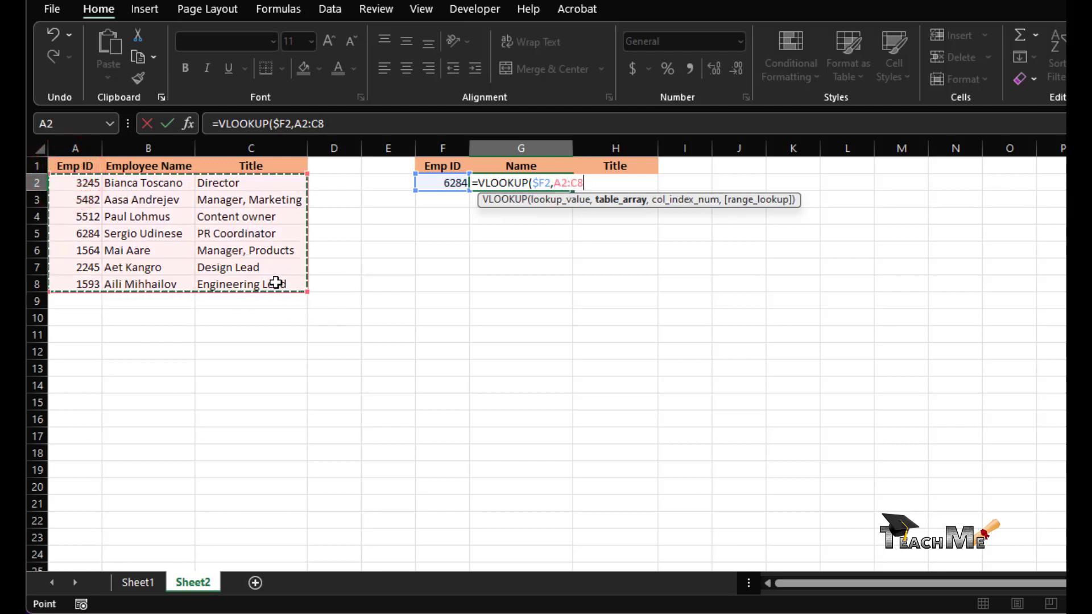
key(F4)
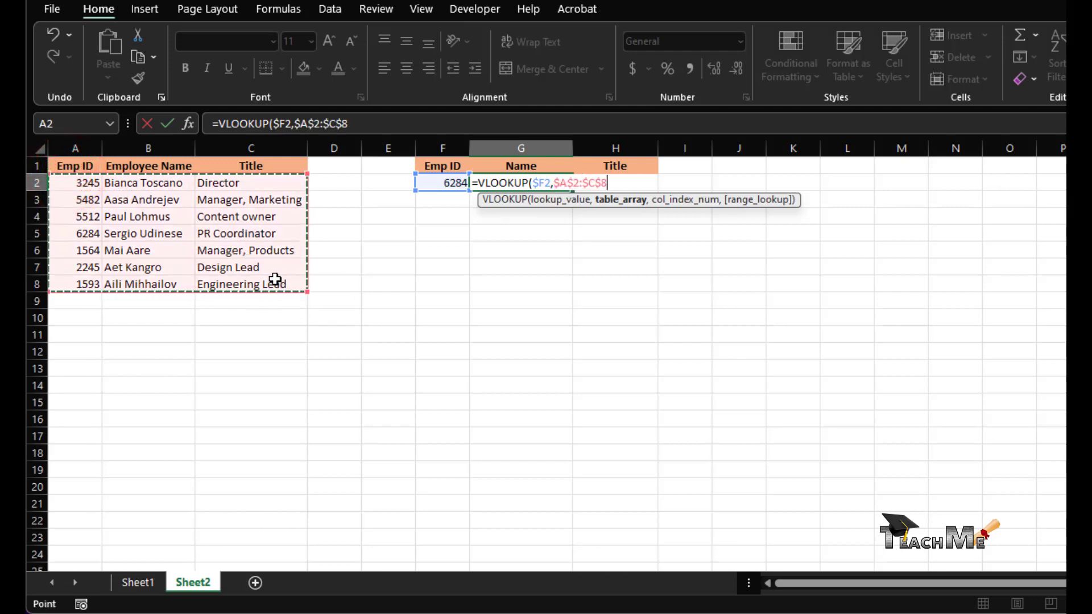
click(603, 181)
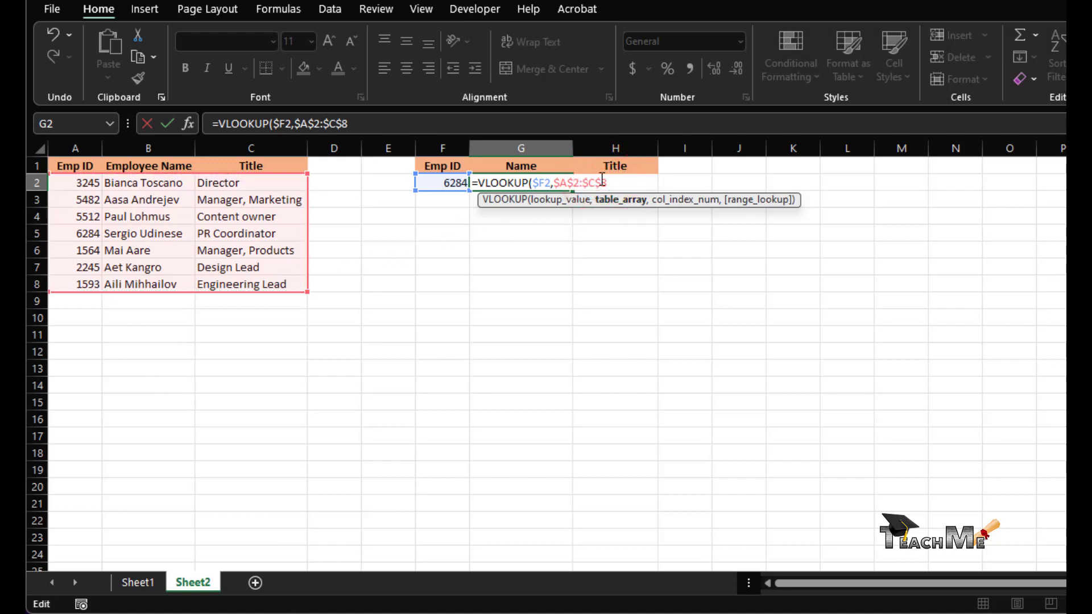
key(BackSpace)
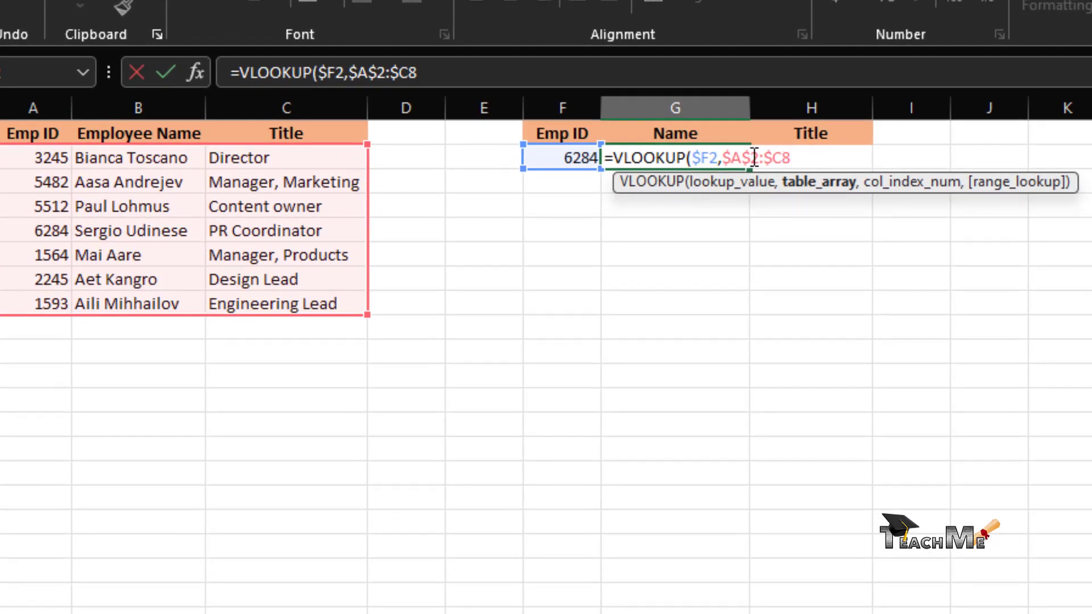
click(836, 160)
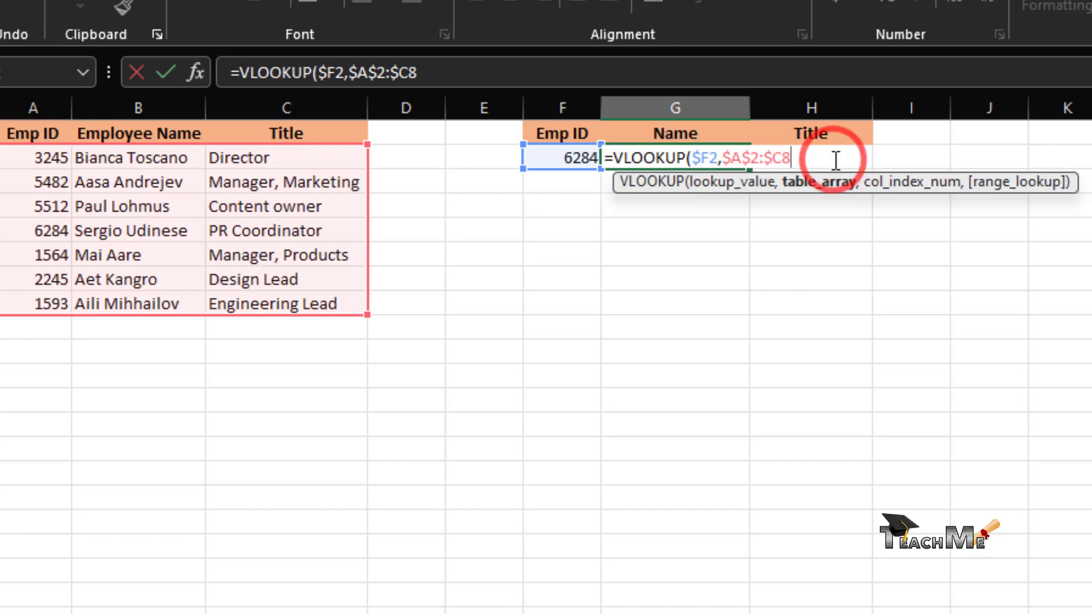
text(,)
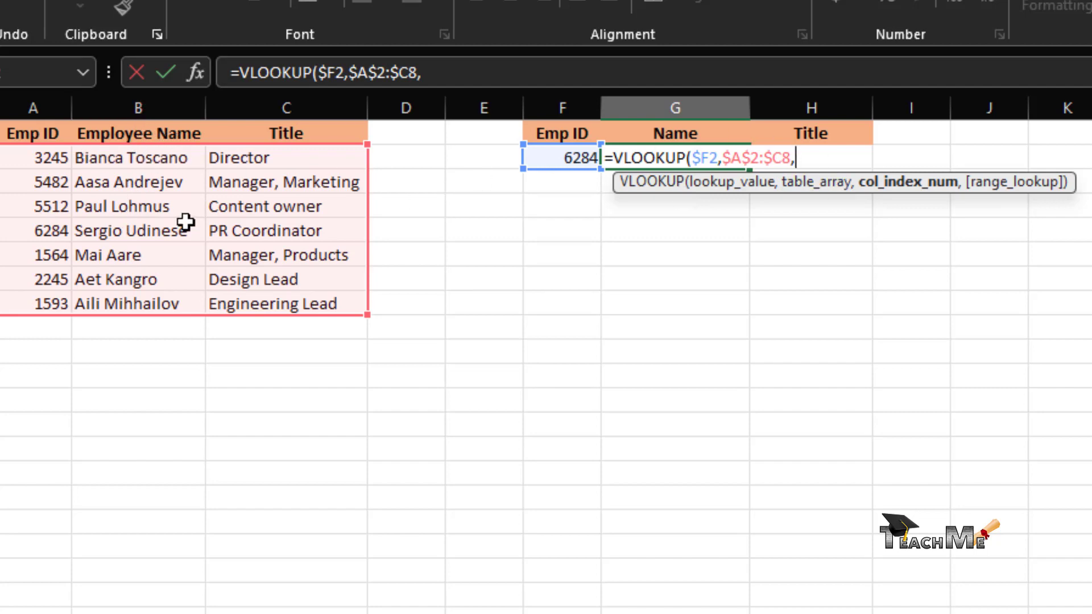
Complete the VLOOKUP in G2 with column index 2 and FALSE for an exact match, and check the entered formula
text(2,)
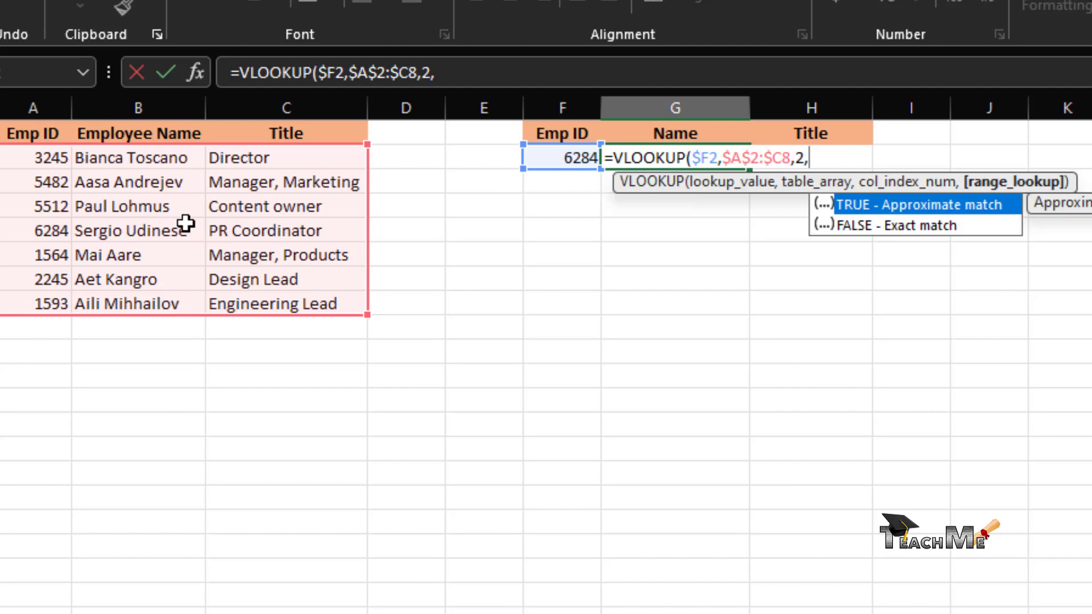
text(false)
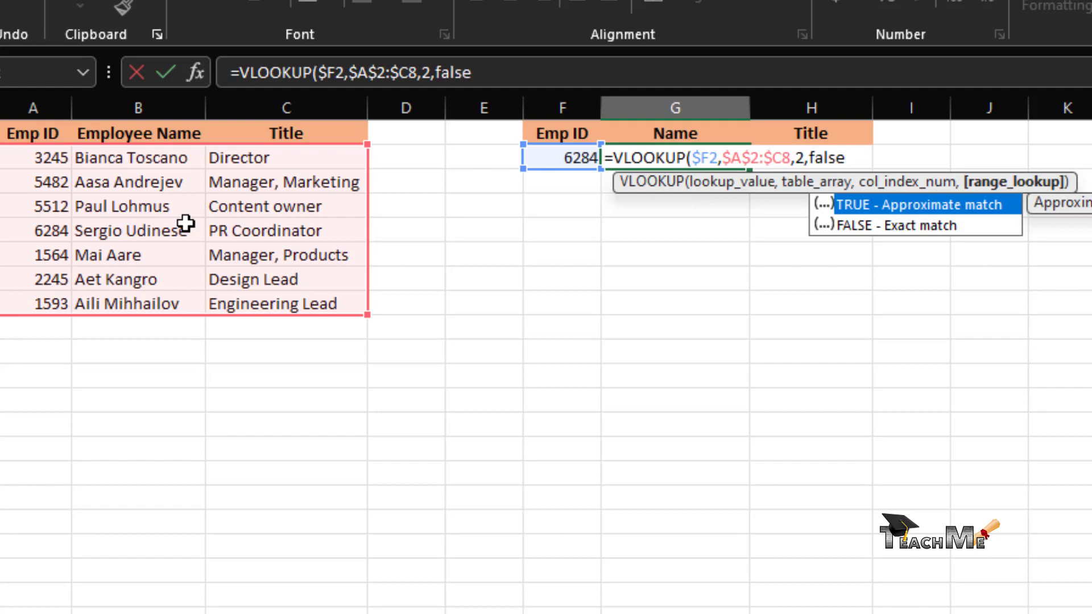
text())
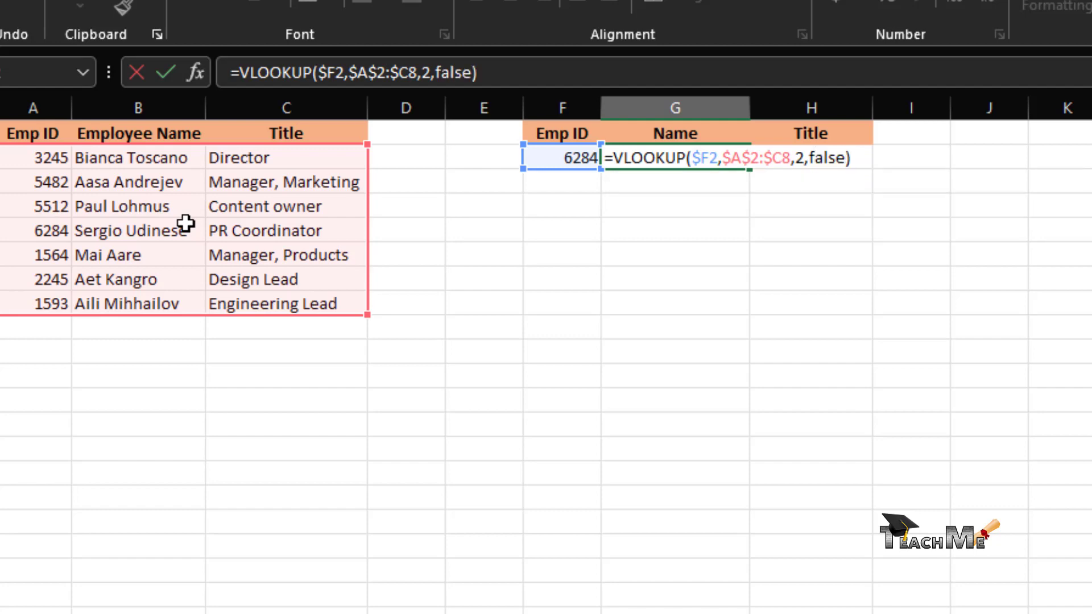
key(Return)
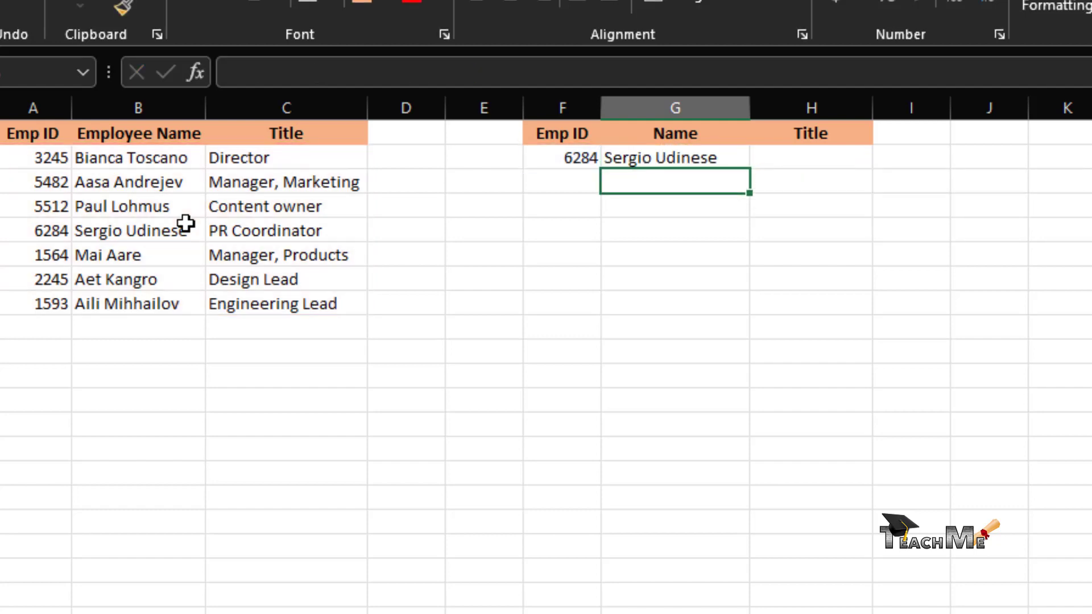
click(652, 155)
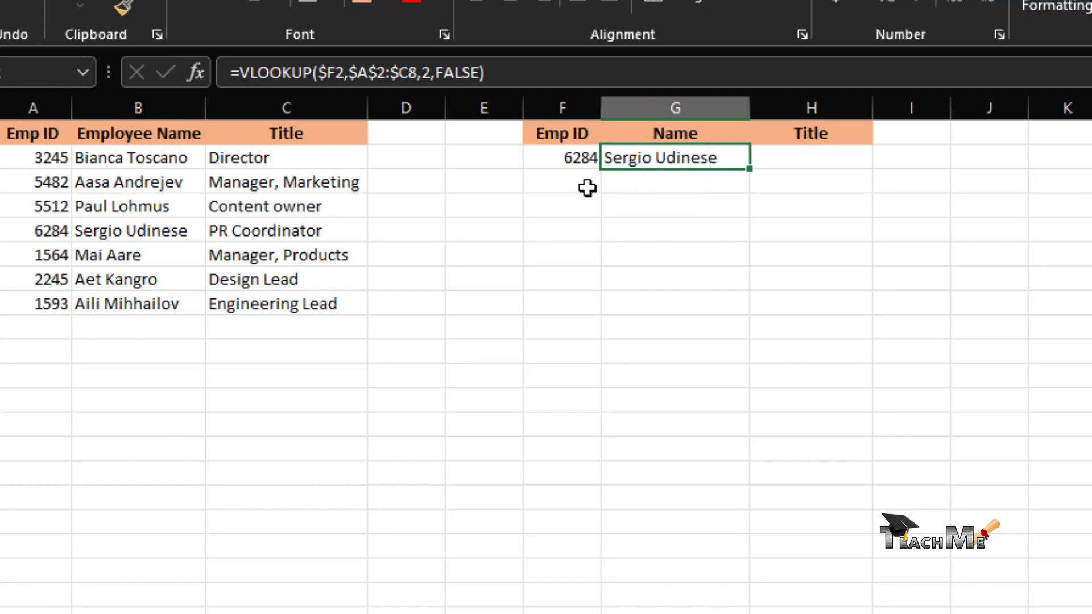
Start a VLOOKUP formula in H2 with the column-locked reference $F2 as the lookup value
click(819, 164)
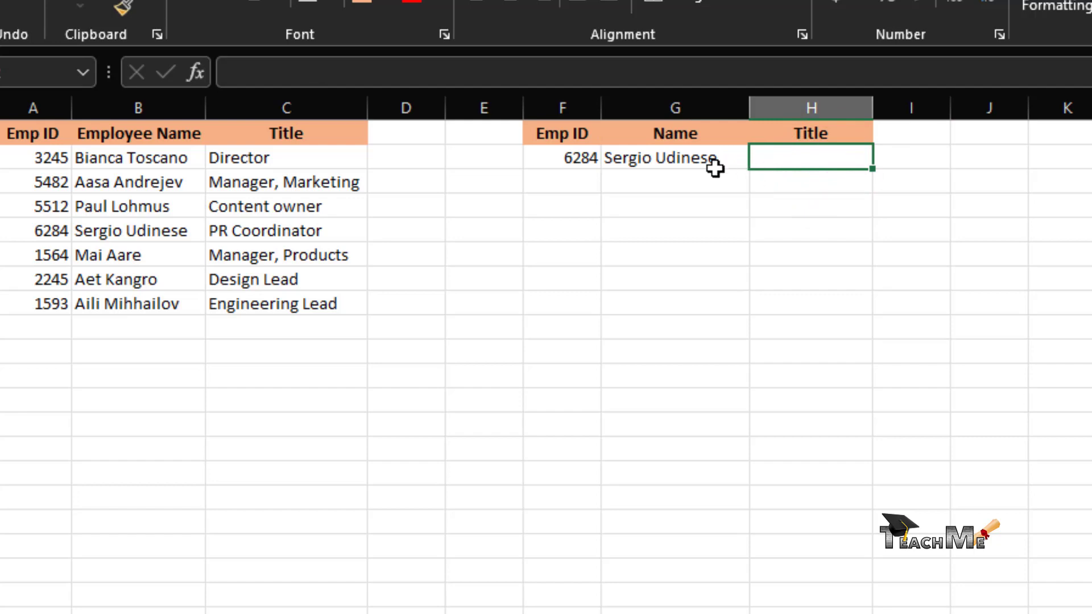
text(=vl)
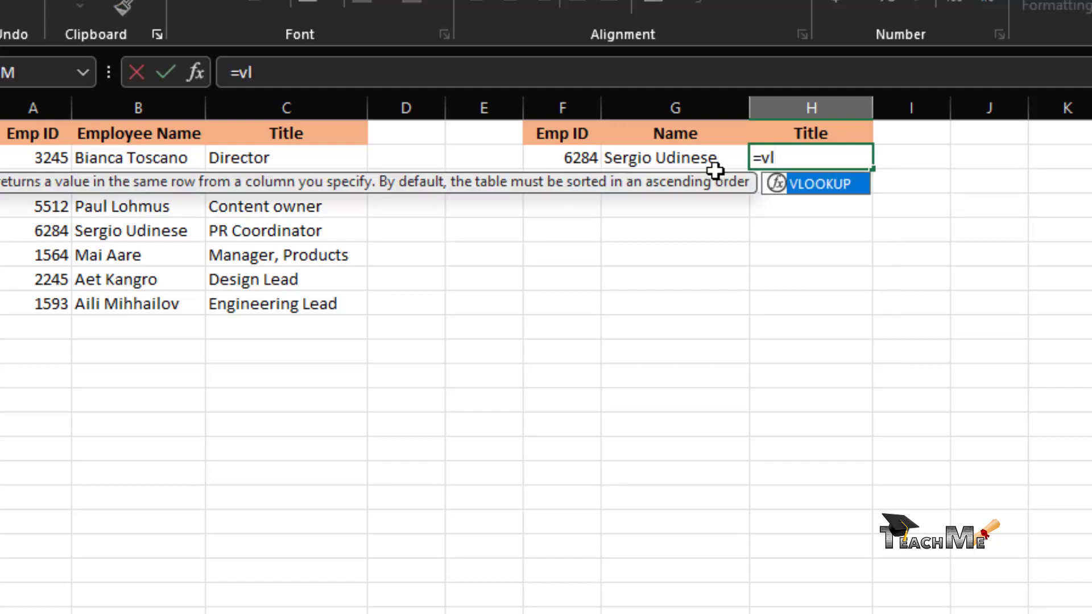
key(Tab)
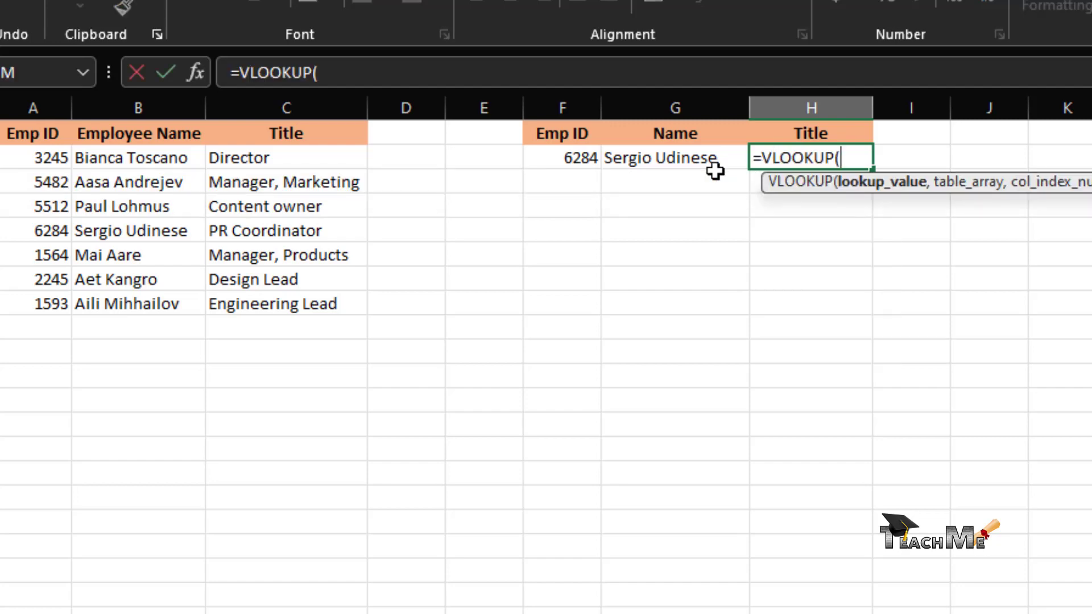
click(571, 155)
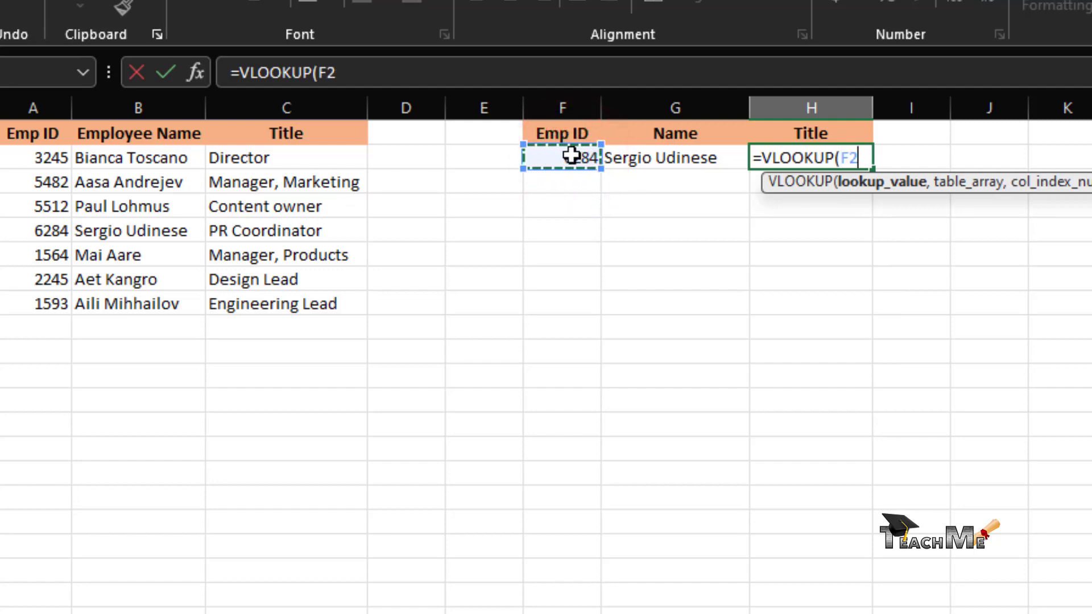
key(F4)
key(F4)
key(F4)
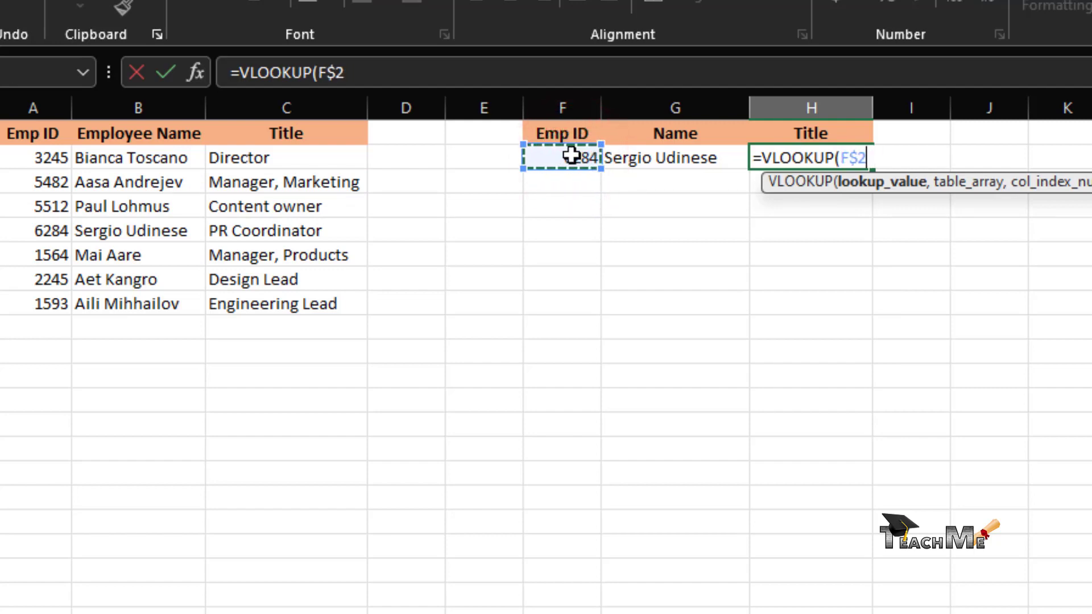
text(,)
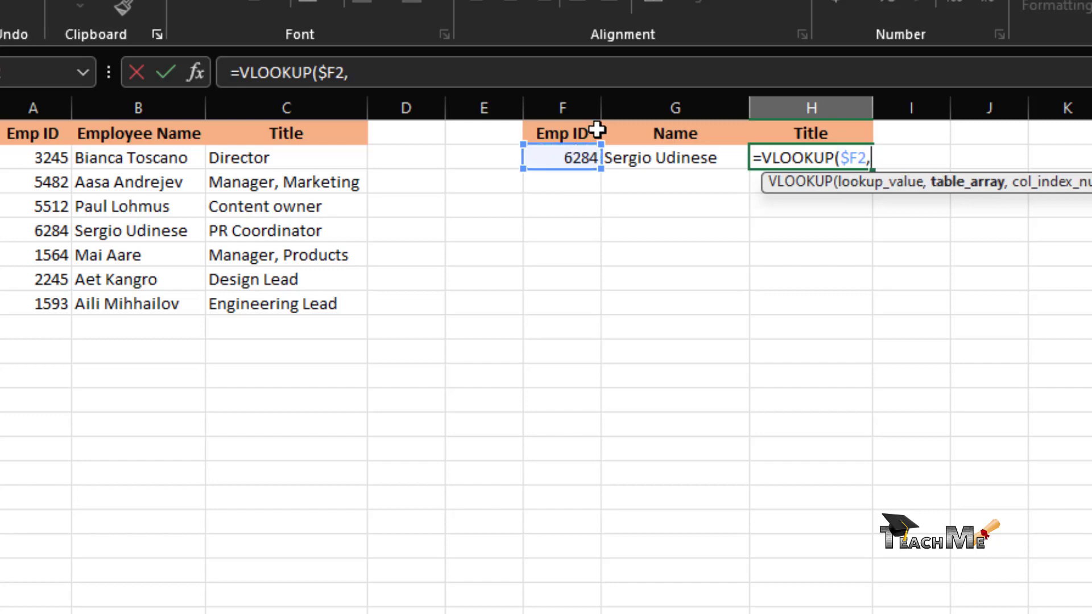
Add the employee data range to the Title formula as table array $A$2:$C8
drag(27, 156, 344, 305)
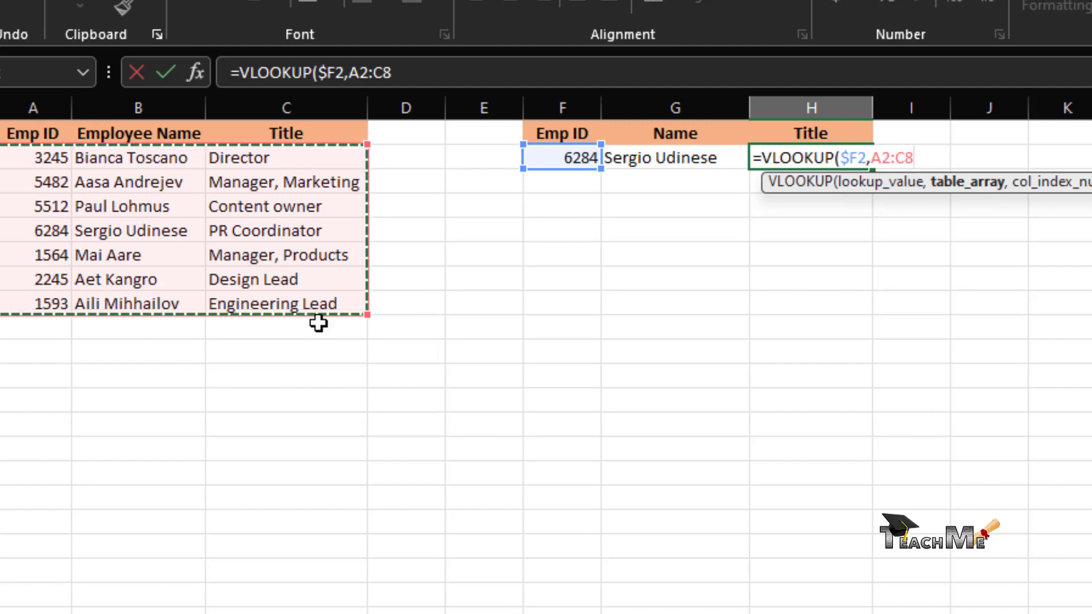
key(F4)
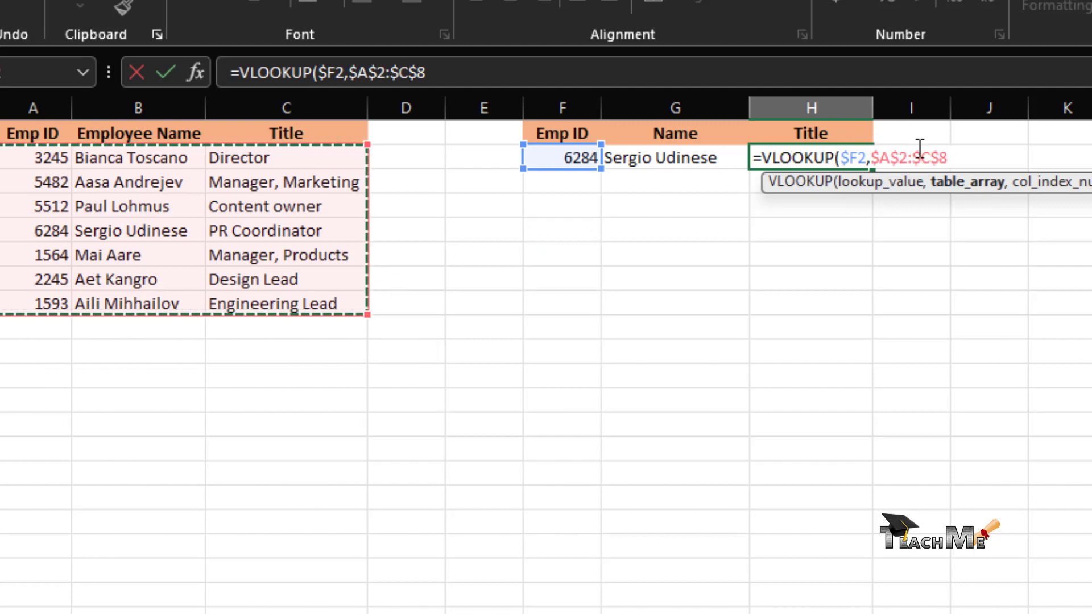
click(939, 149)
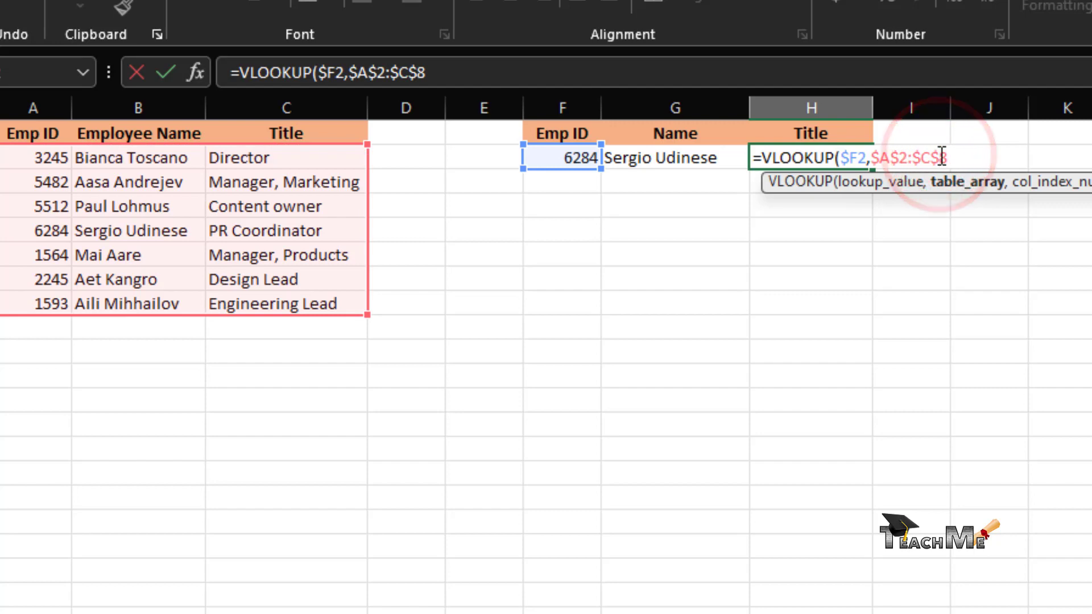
key(BackSpace)
click(951, 153)
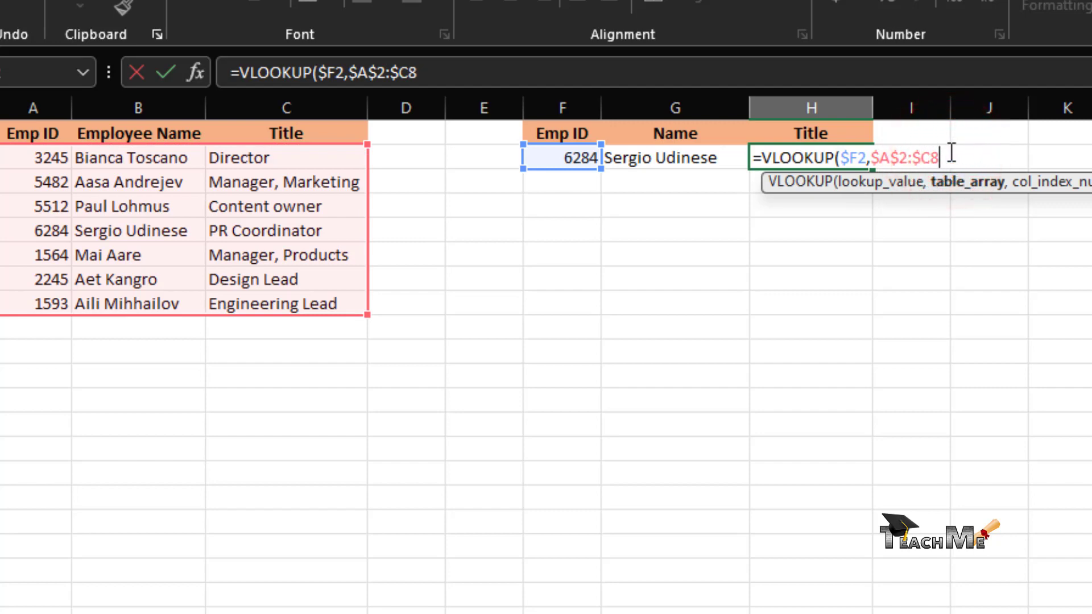
text(,)
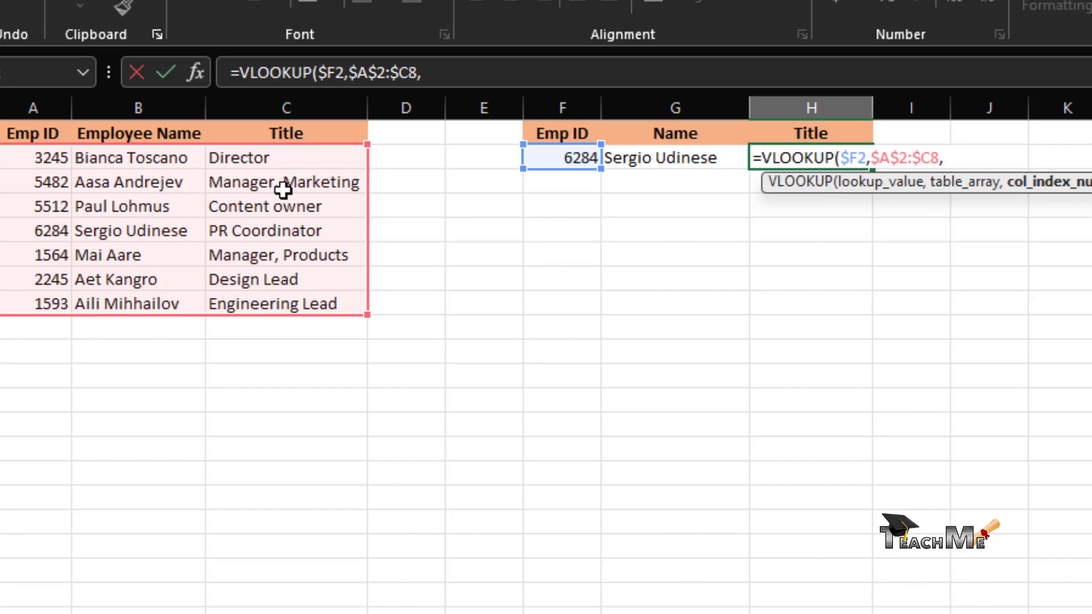
Complete the VLOOKUP in H2 with column index 3, omitting the range lookup argument
text(3)
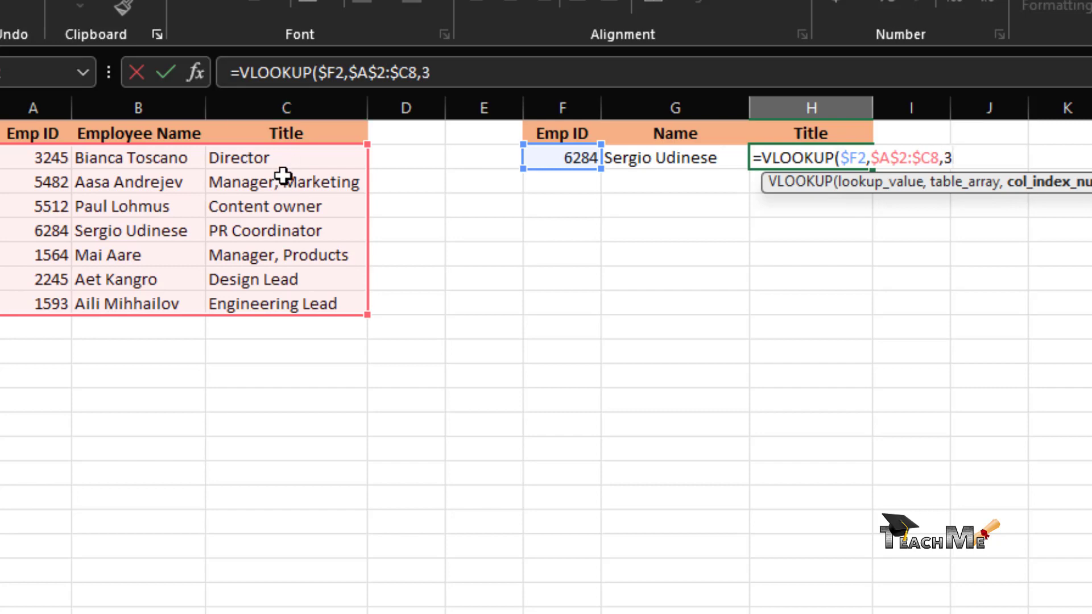
text())
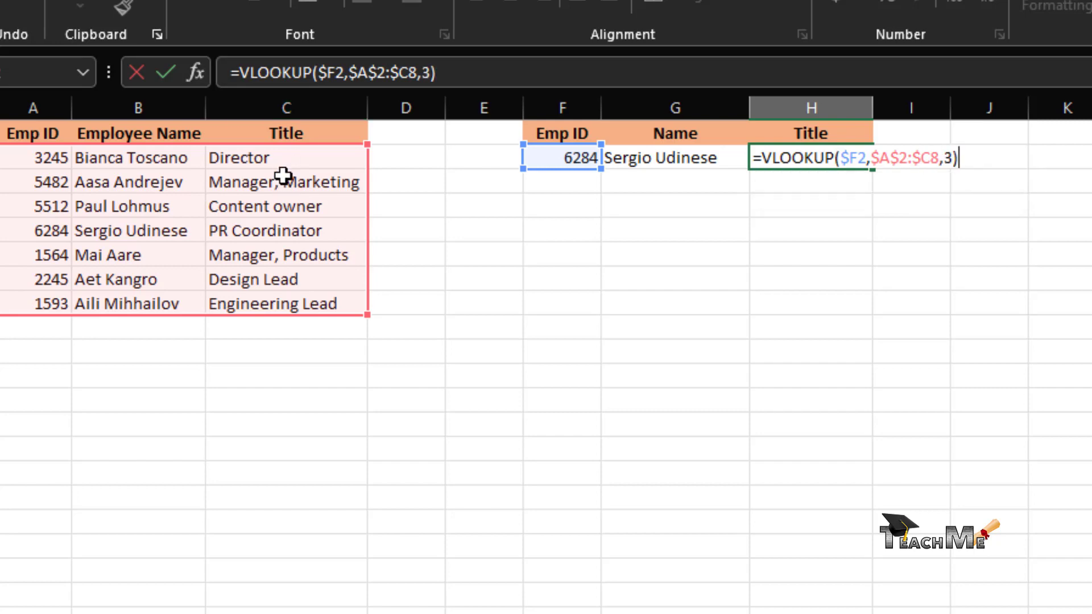
key(Return)
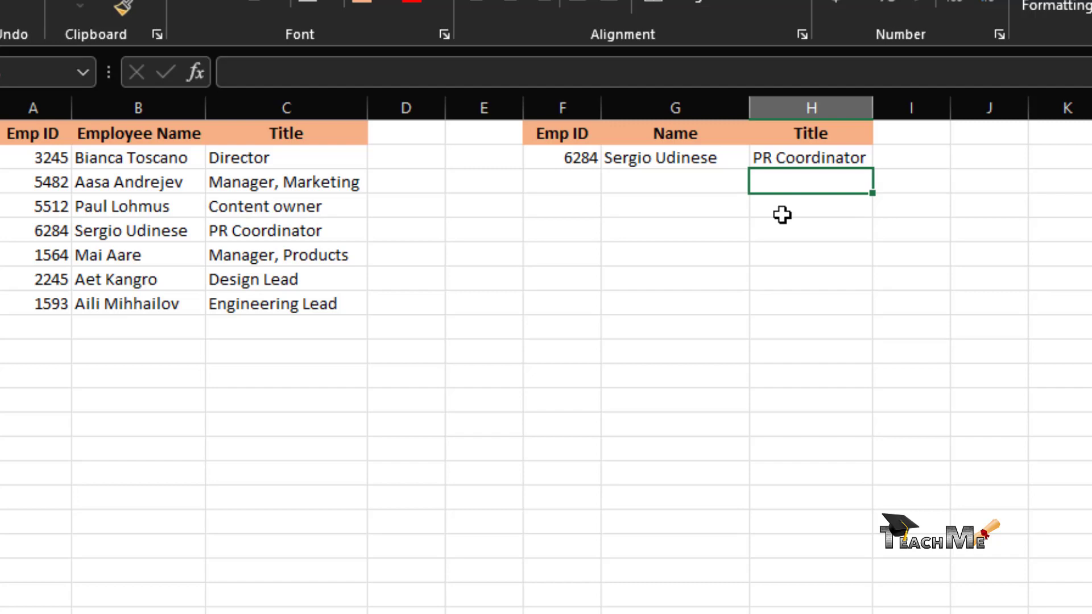
Replace the Emp ID in F2 with the Design Lead's ID from the employee table to test the lookups
click(538, 163)
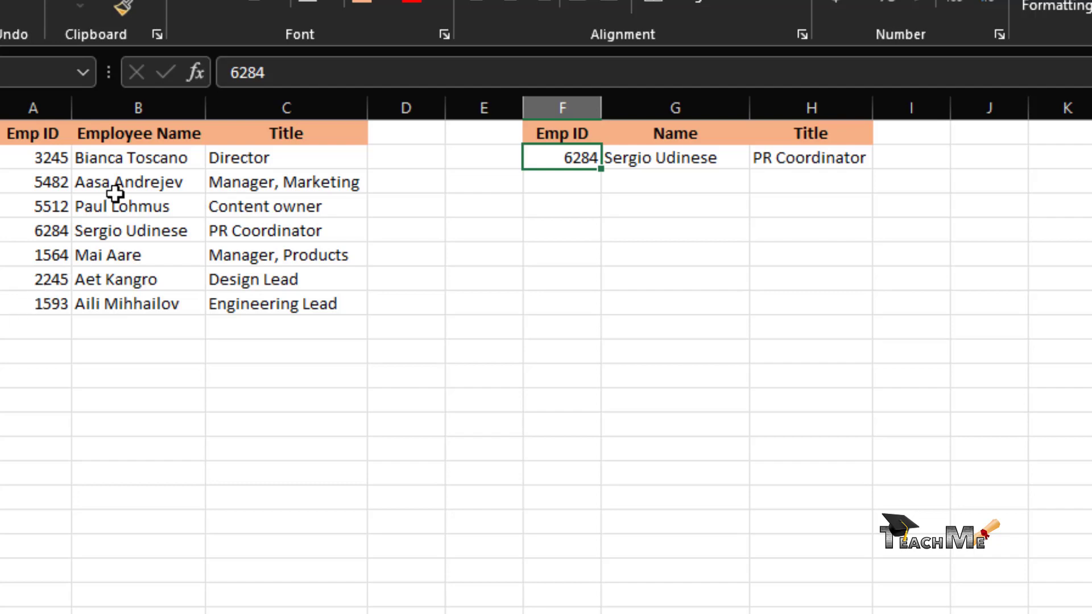
text(2245)
key(Return)
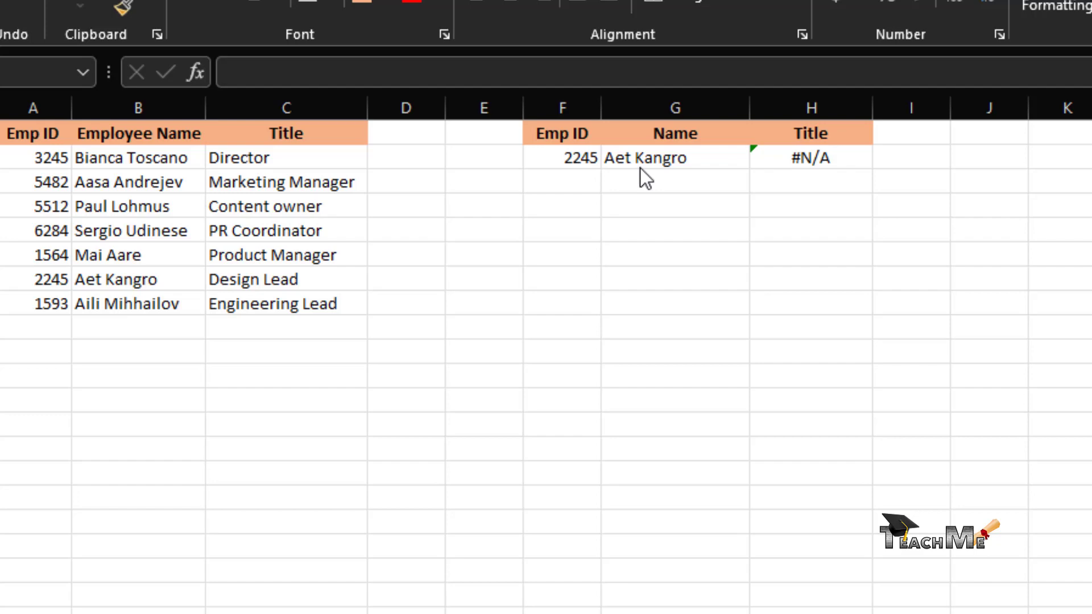
Add FALSE as the range lookup argument of the VLOOKUP in H2 so the title uses an exact match
click(811, 161)
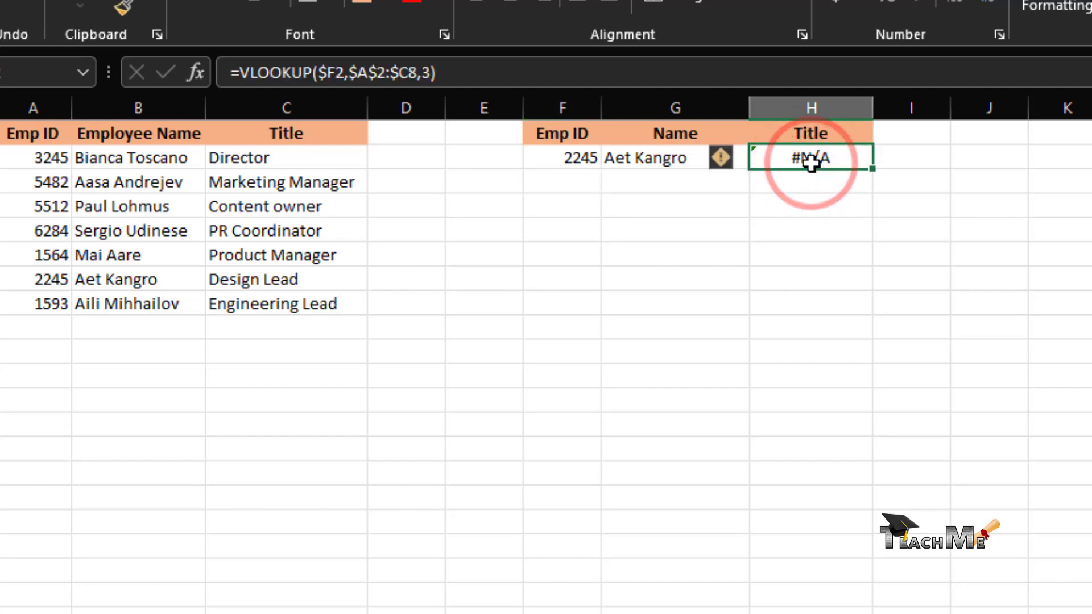
click(430, 73)
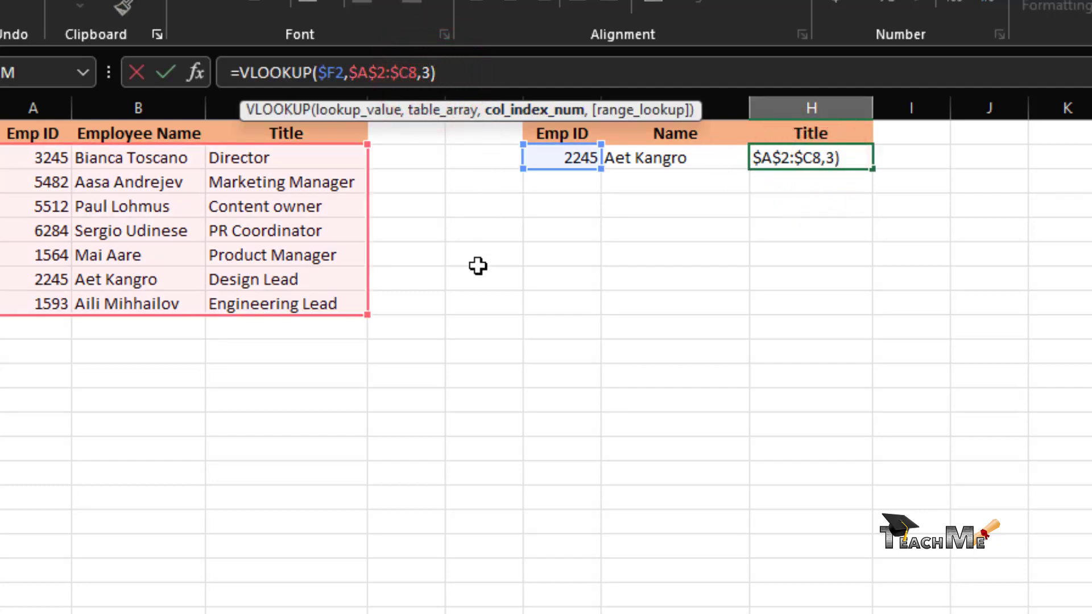
text(,false)
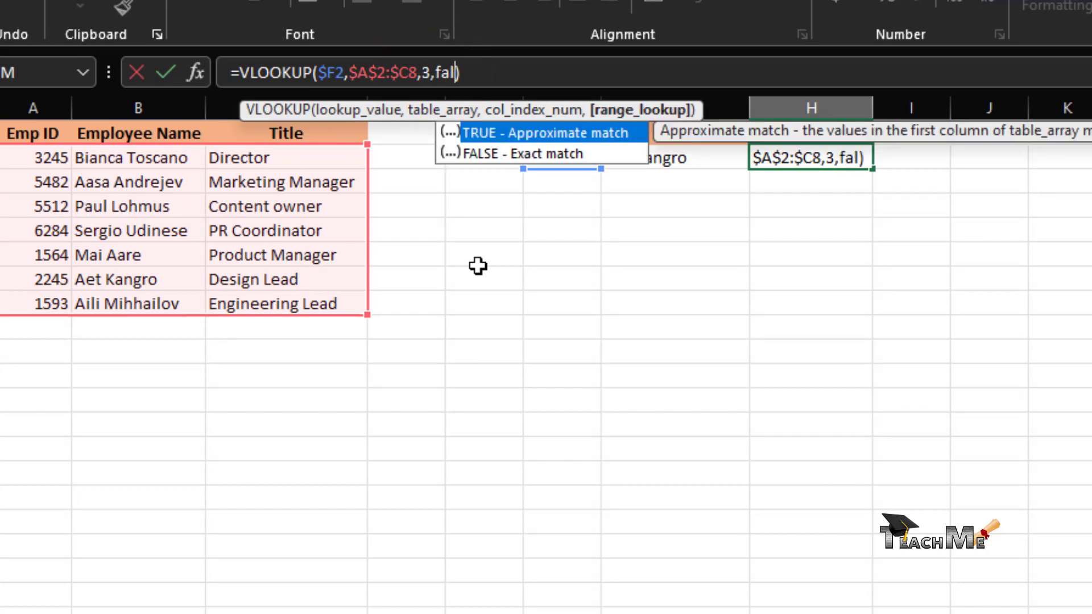
key(Return)
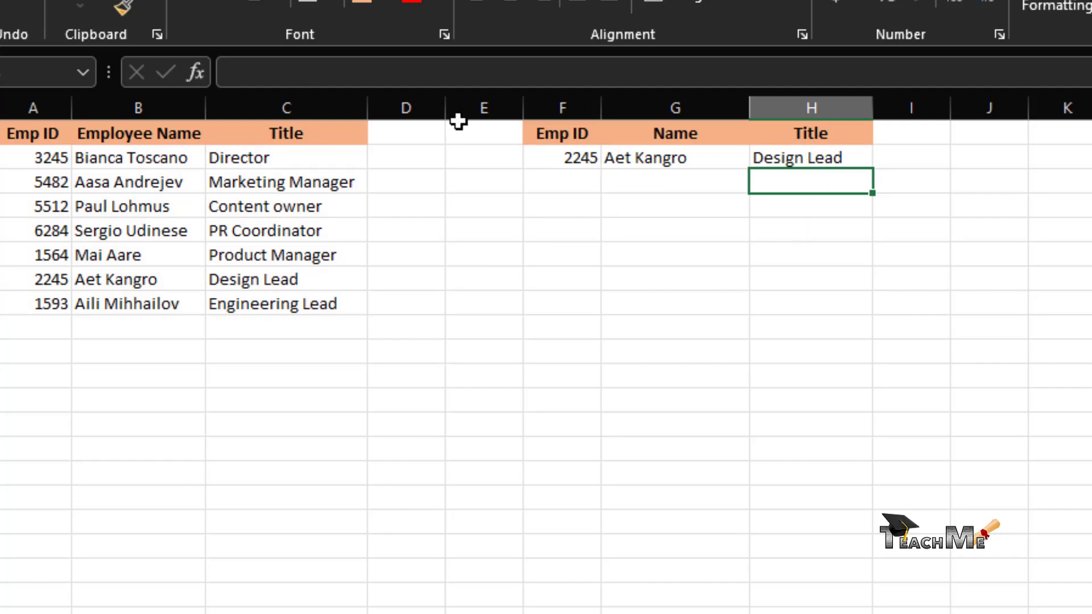
Set the Emp ID in F2 to the Engineering Lead's ID and auto-fit the width of column H
click(543, 160)
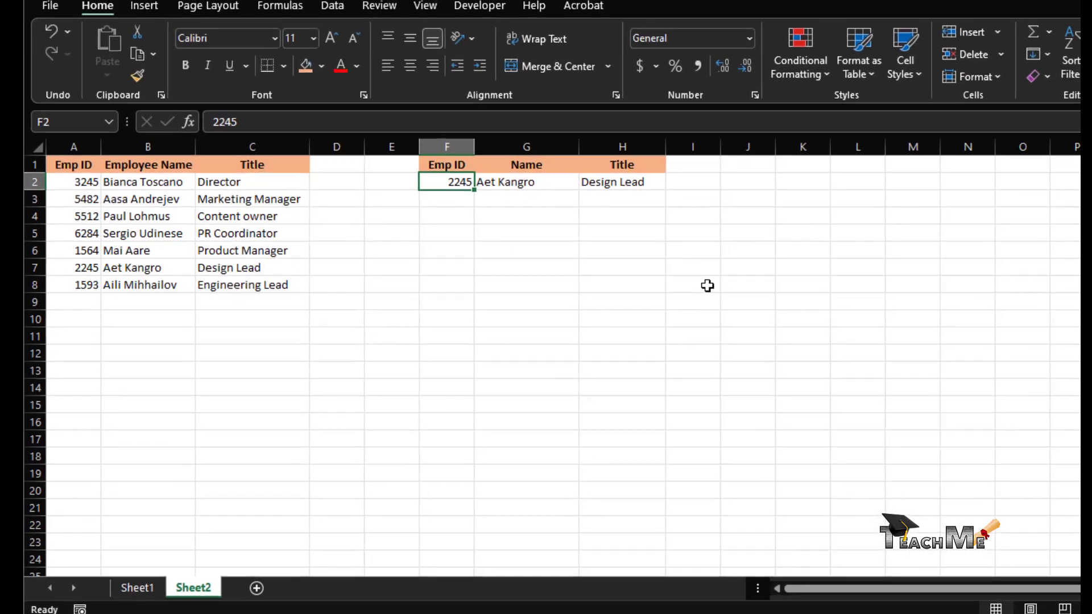
text(1593)
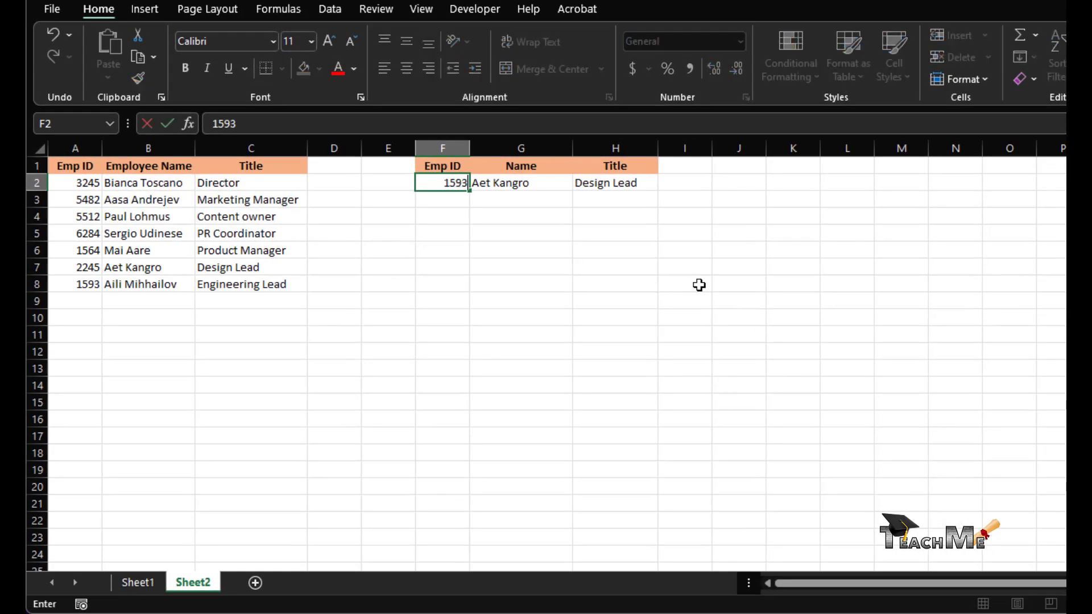
key(Return)
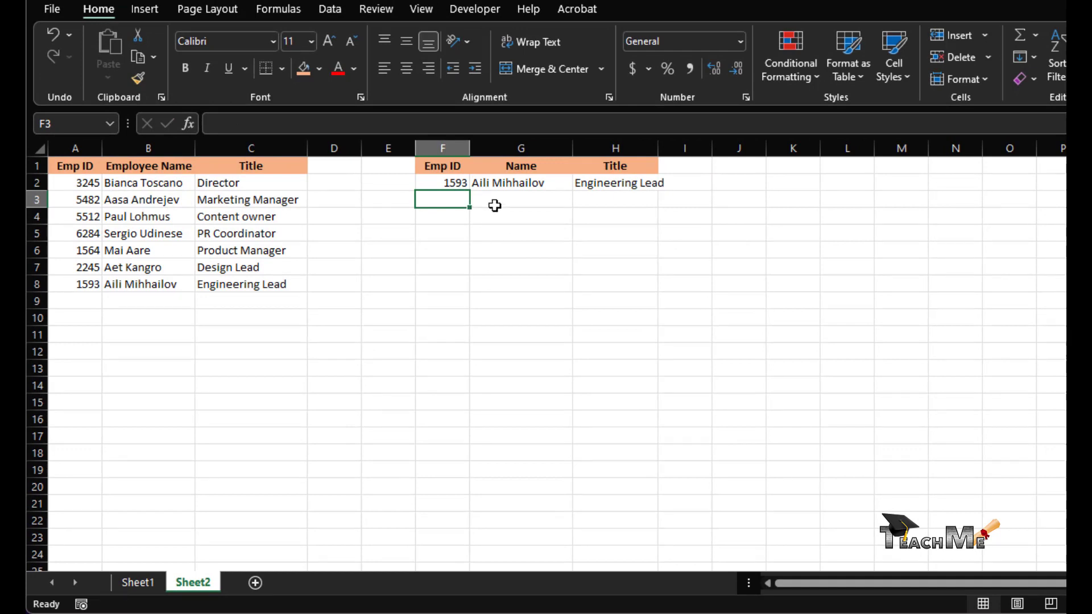
double_click(658, 148)
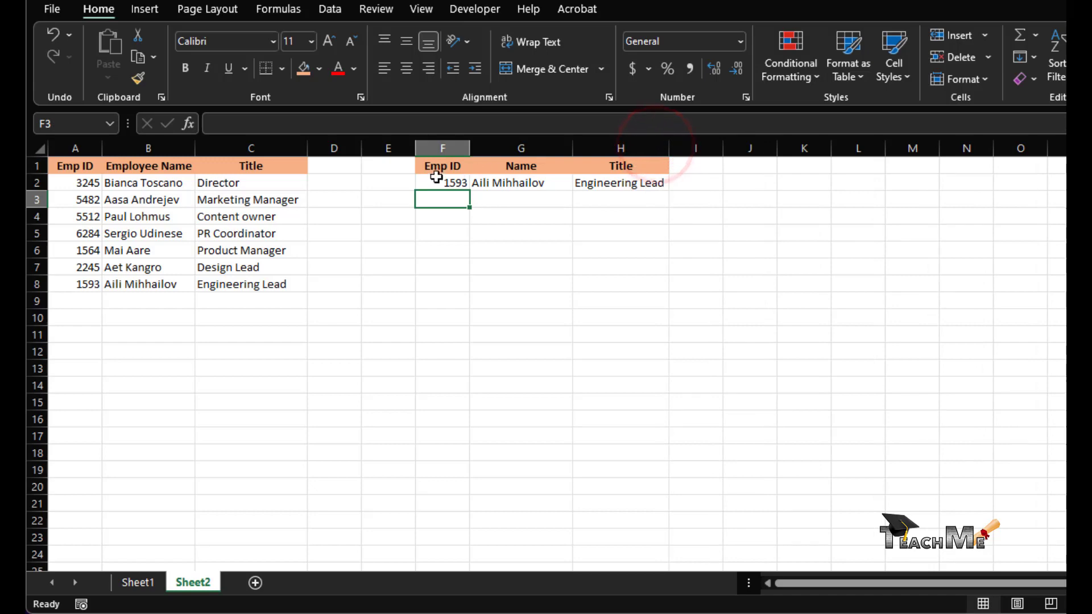
Fill F2:H2 down to row 3 and set the Emp ID in F3 to the PR Coordinator's ID
drag(437, 177, 659, 205)
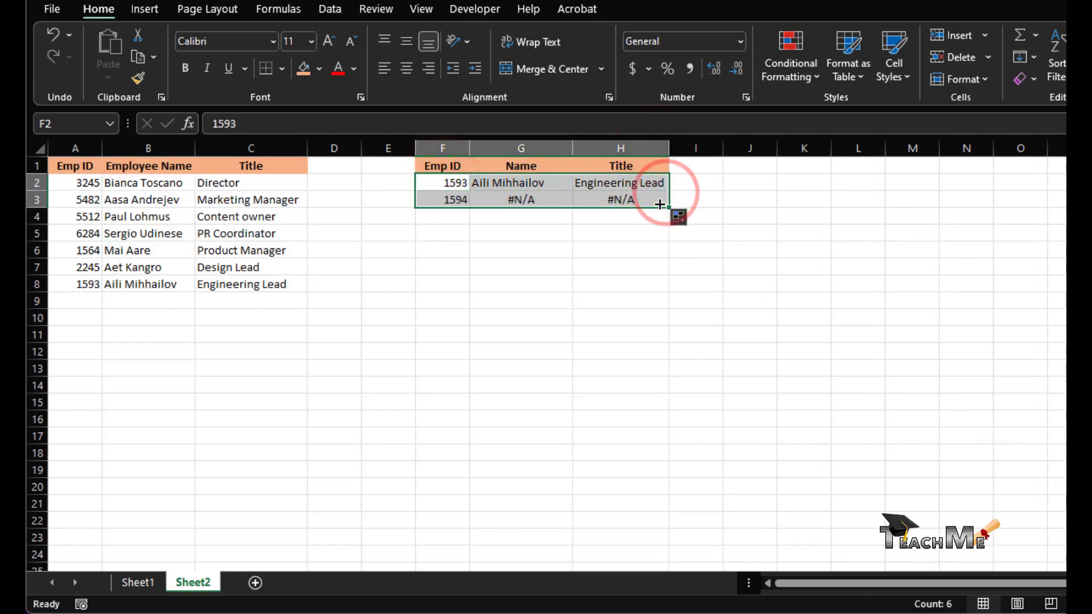
click(441, 198)
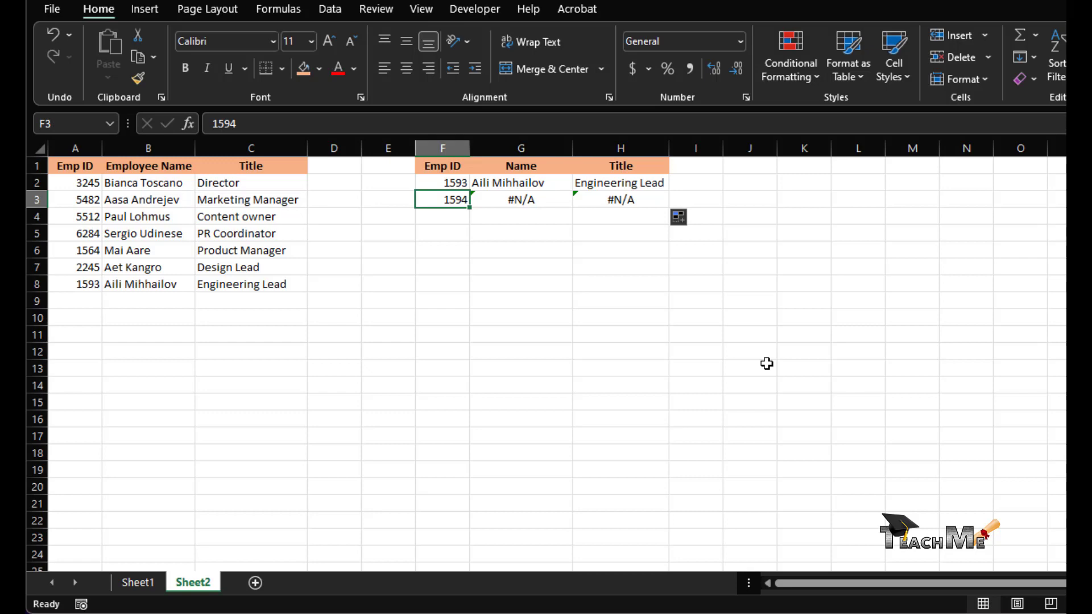
text(6284)
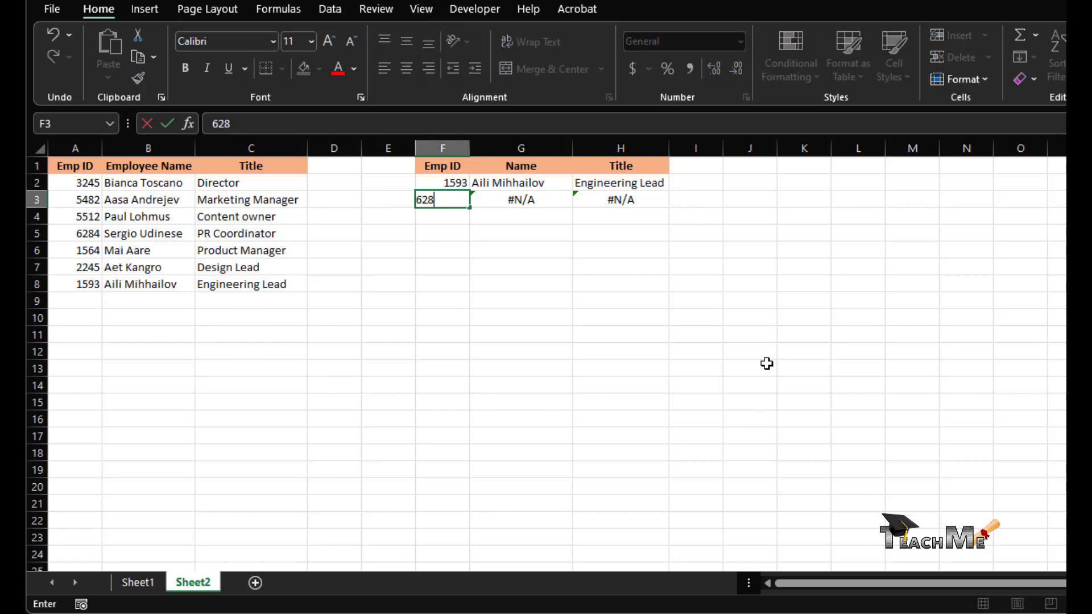
key(Return)
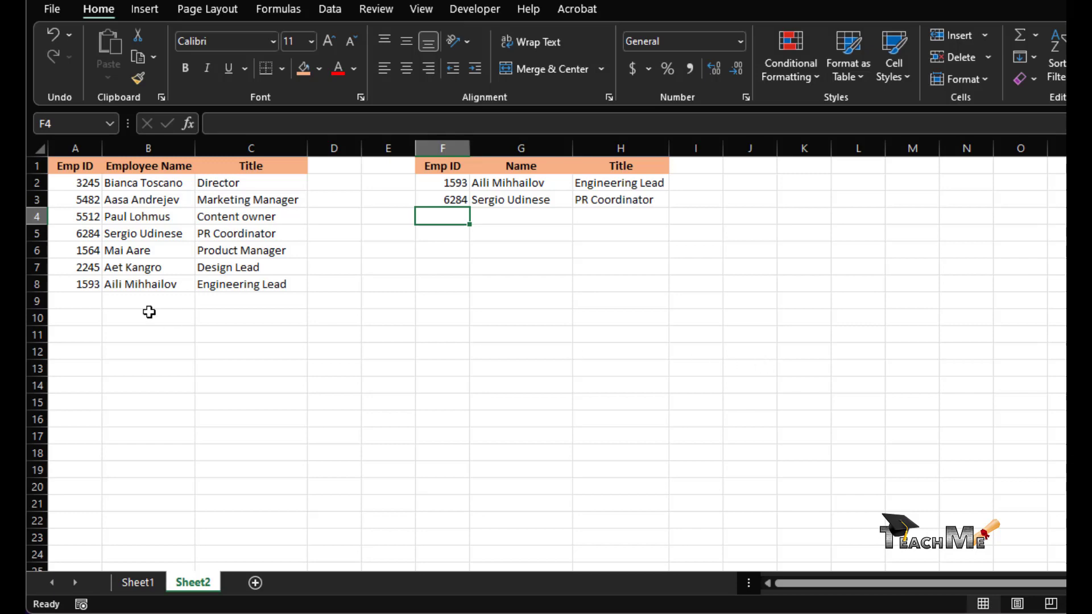